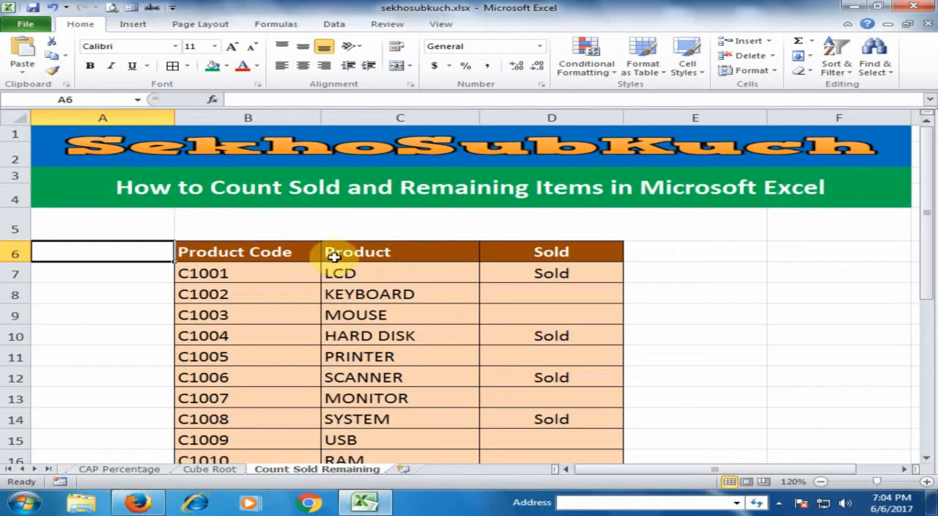
Review the product list and the summary rows for TOTAL ITEM, SOLD and REMAINING below it
scroll(344, 252, "down", 2)
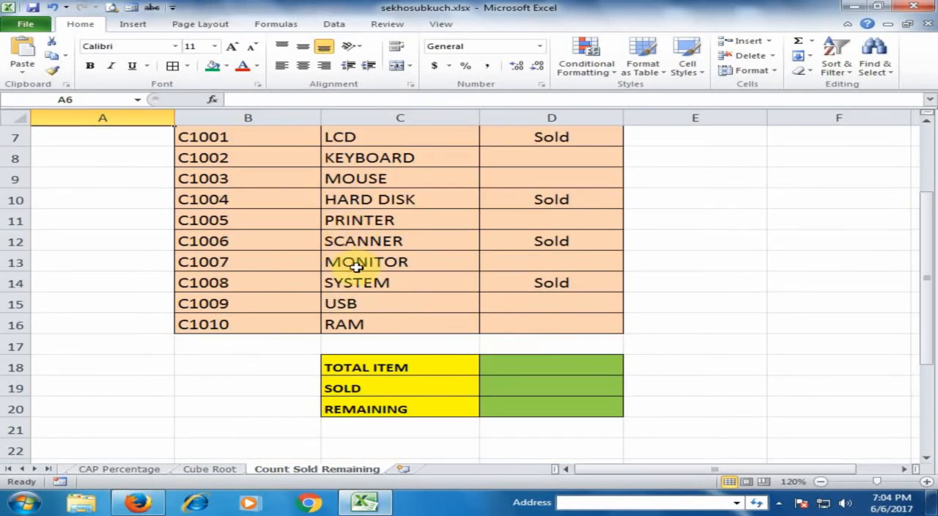
left_click(500, 365)
left_click(405, 382)
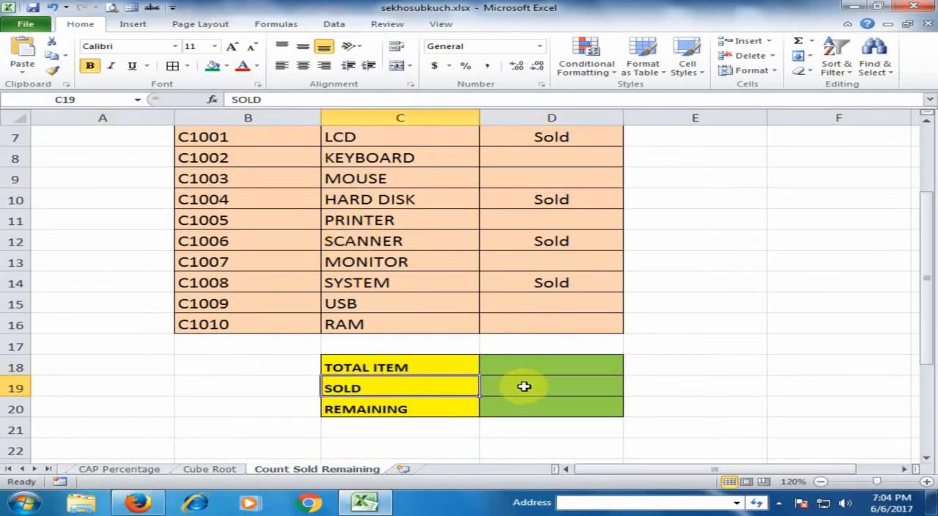
left_click(523, 383)
left_click(409, 403)
left_click(539, 407)
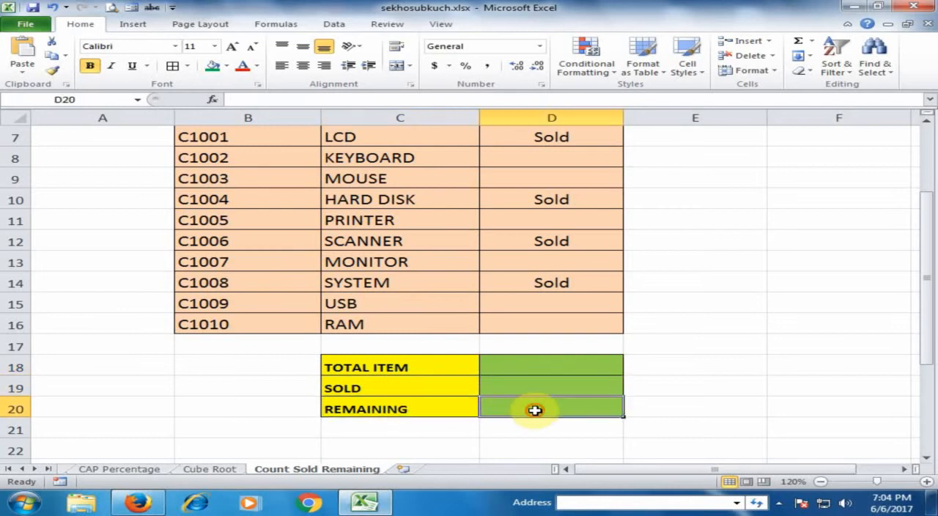
scroll(402, 355, "up", 1)
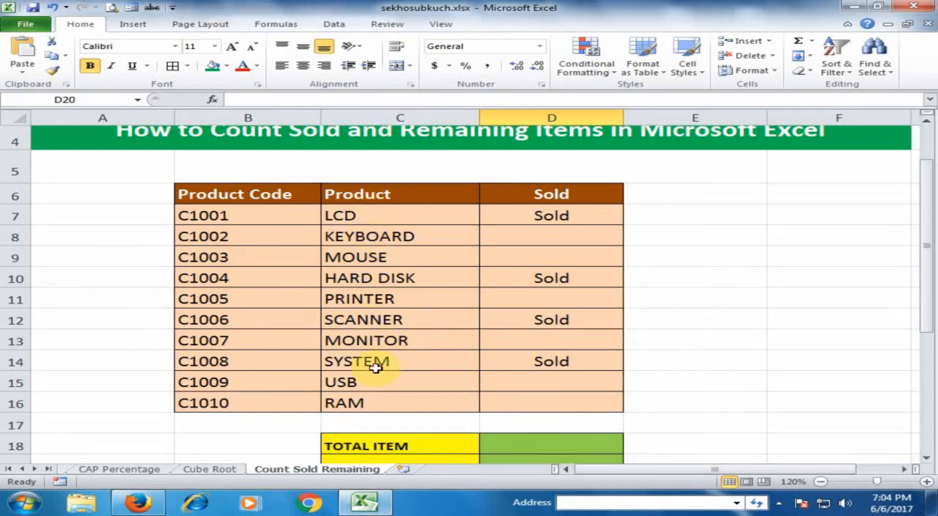
Count all listed products in the TOTAL ITEM cell D18 with the formula =COUNTA(C7:C16)
left_click(531, 443)
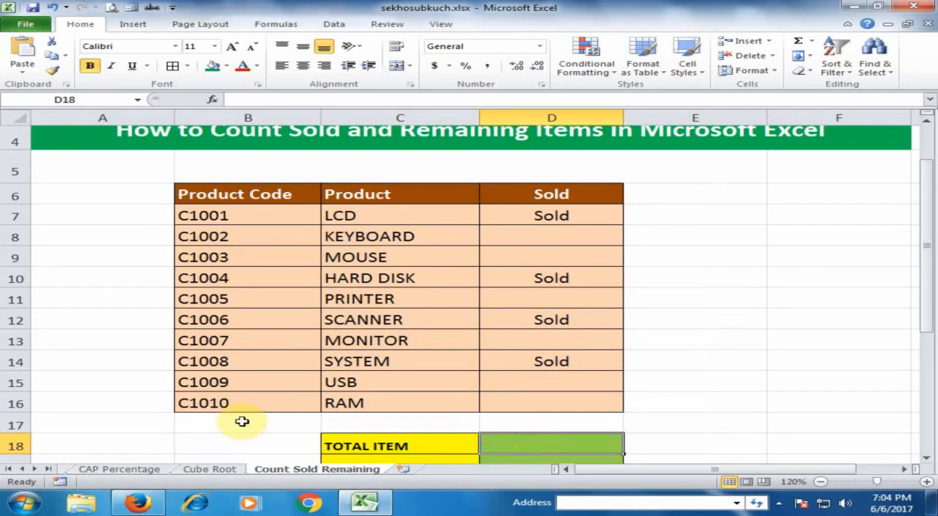
type("=")
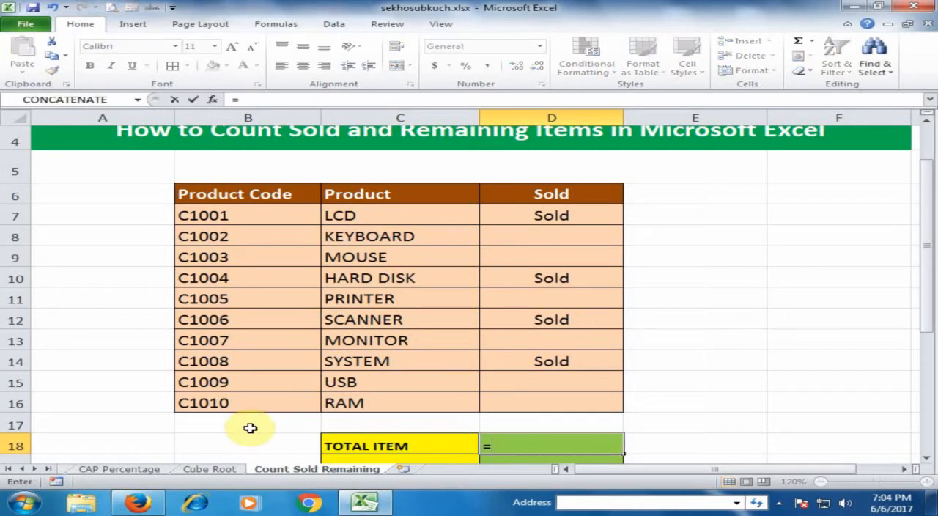
type("cou")
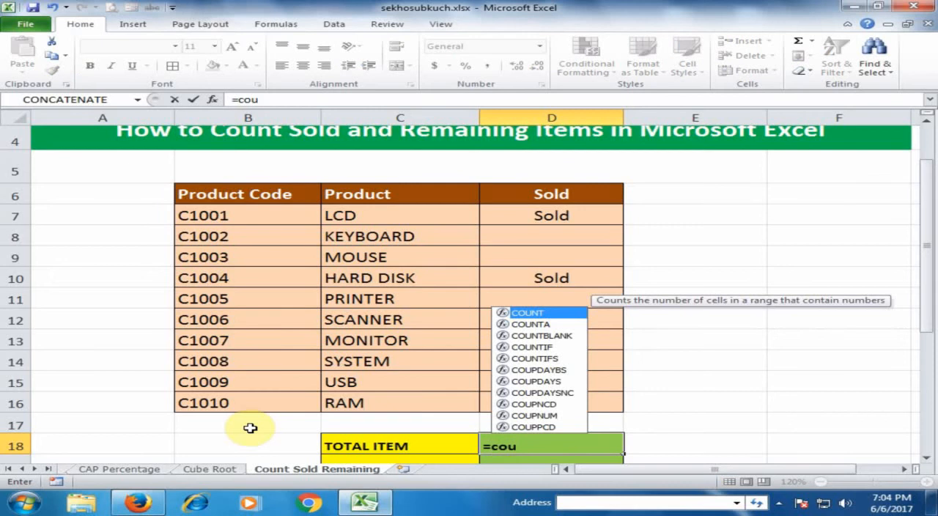
type("nta")
key("Tab")
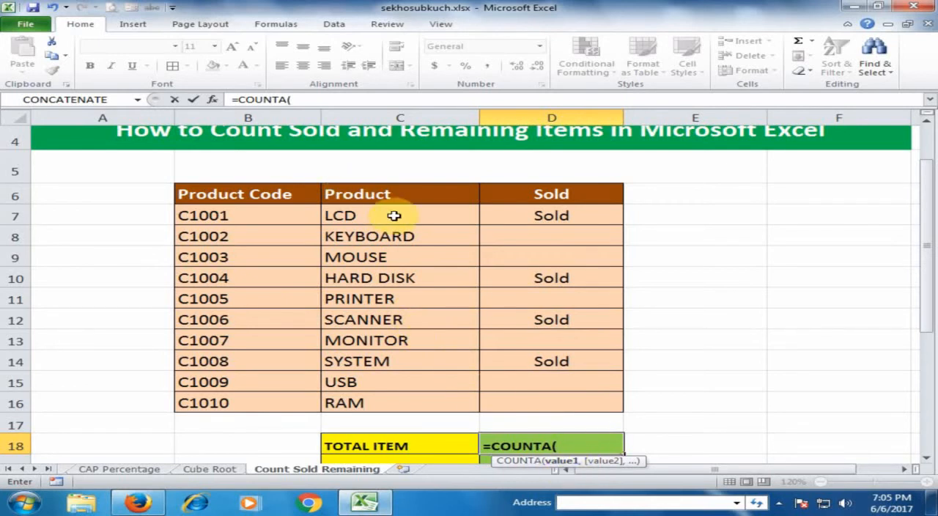
left_click(395, 216)
left_click_drag(395, 216, 377, 401)
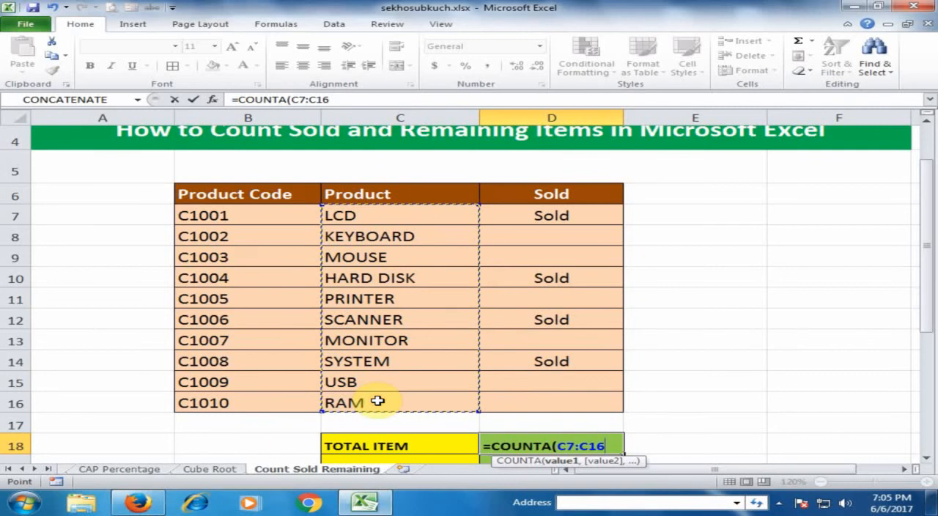
type(")")
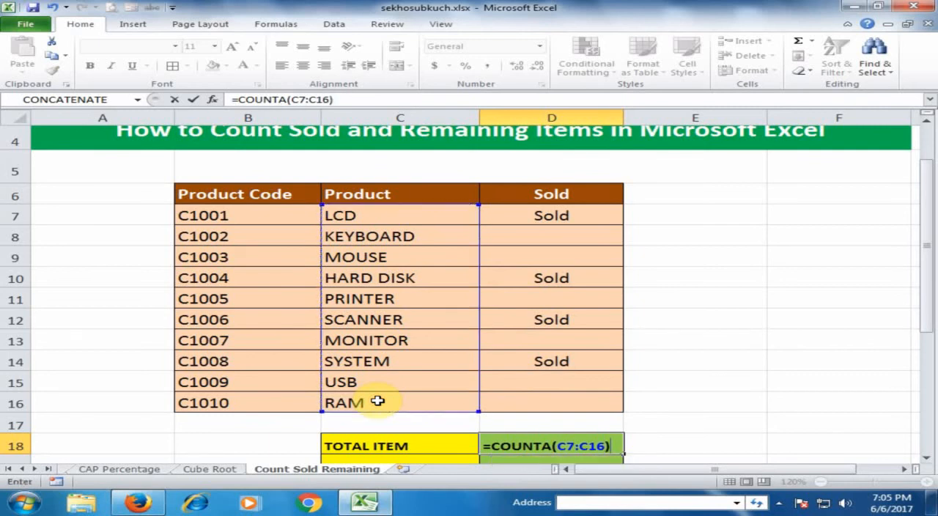
key("Return")
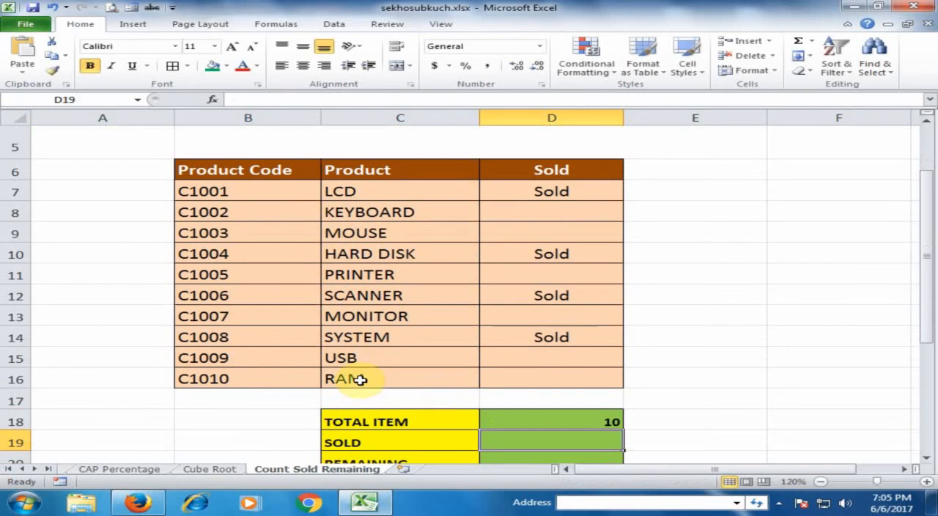
left_click(517, 422)
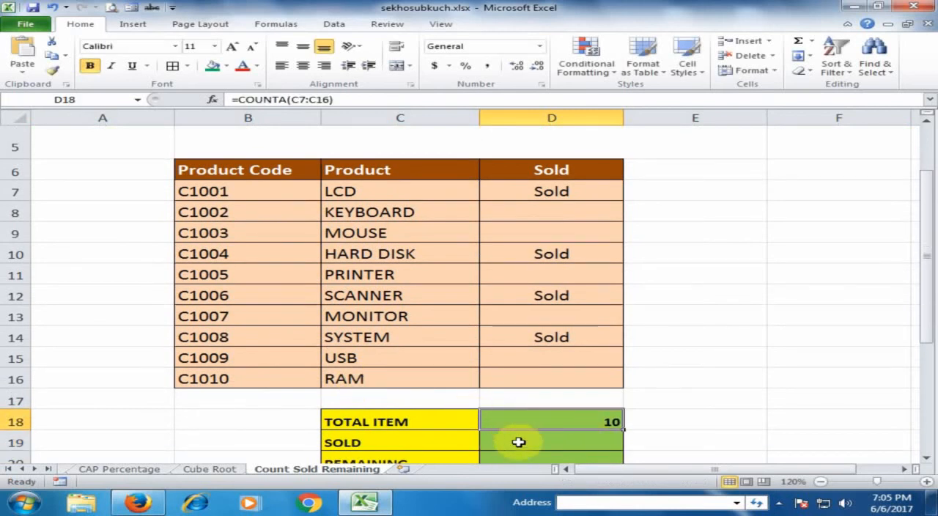
Count the items marked Sold in the SOLD cell D19 with the formula =COUNTA(D7:D16)
left_click(543, 445)
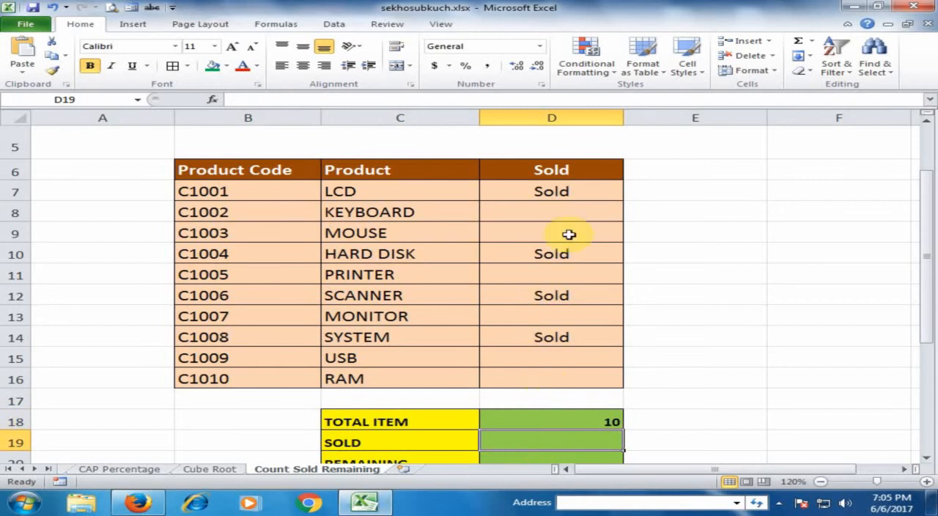
left_click(546, 190)
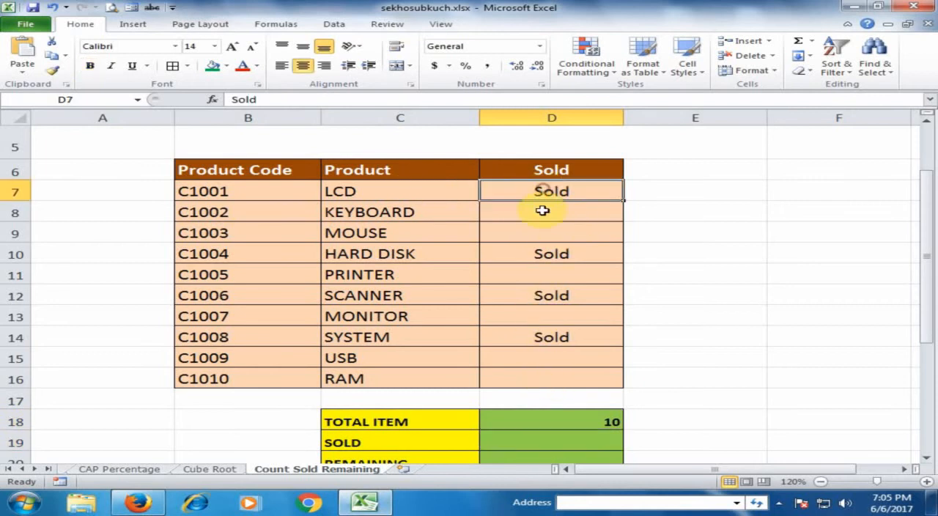
left_click(548, 254)
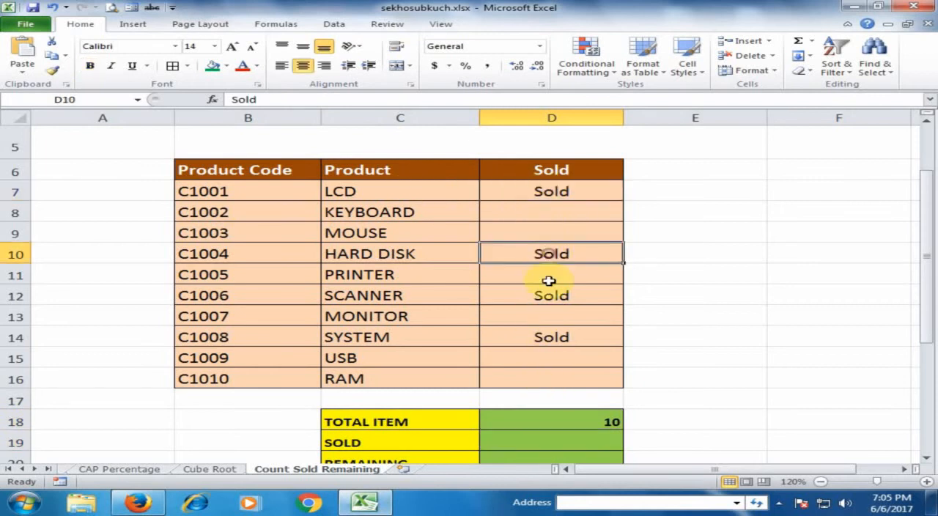
left_click(561, 444)
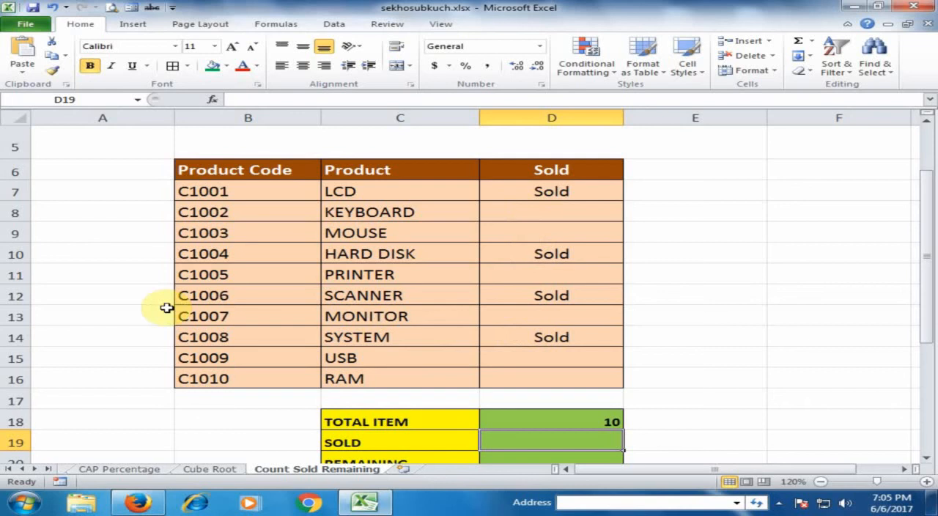
type("=")
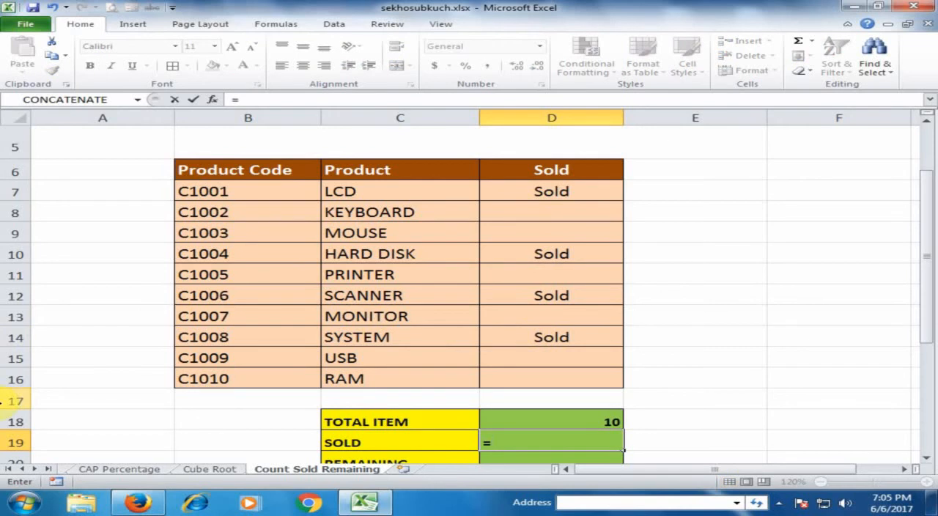
type("COUNT")
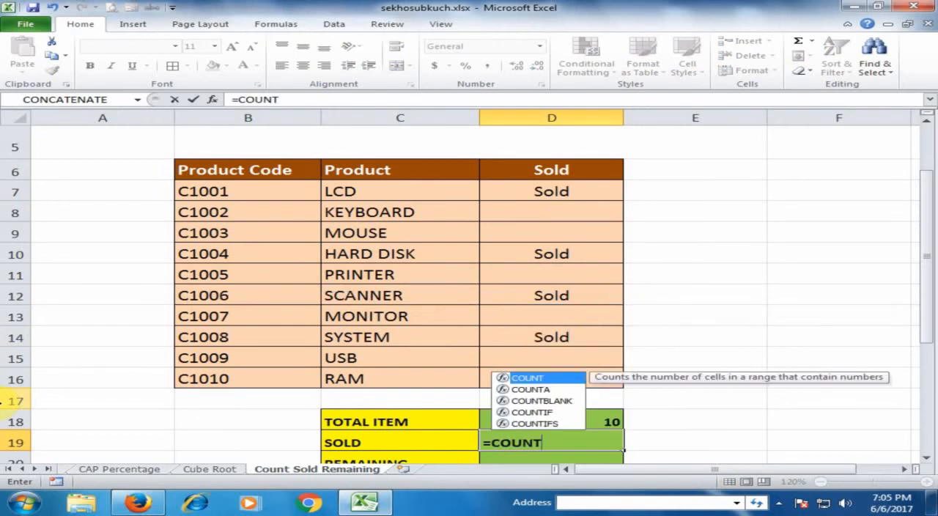
type("A")
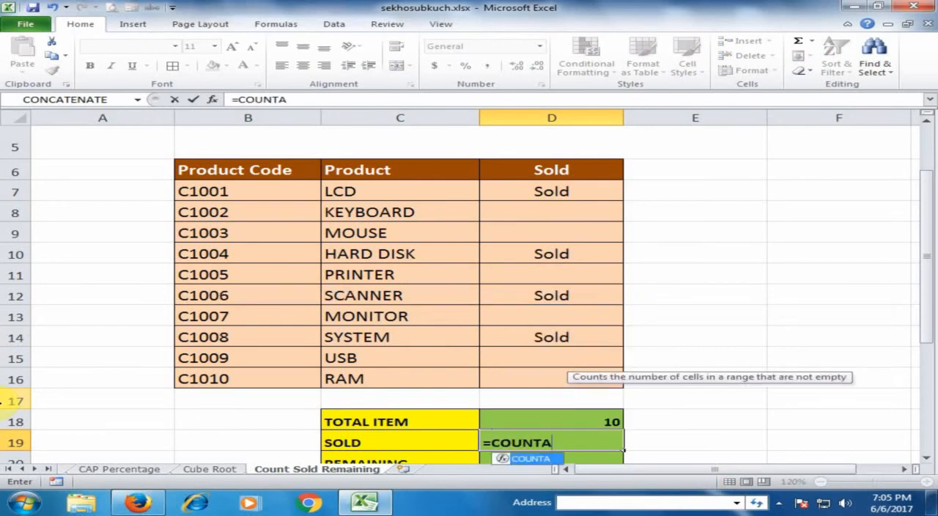
type("(")
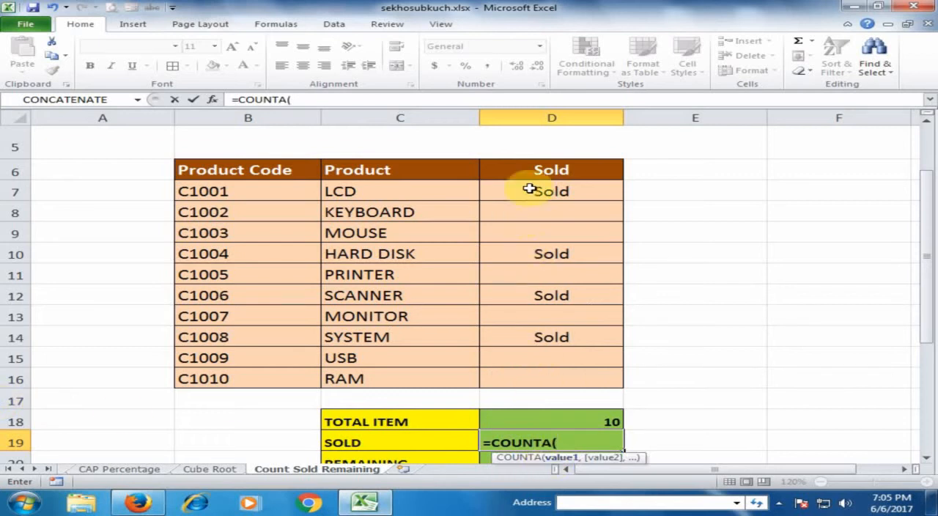
left_click_drag(528, 187, 538, 373)
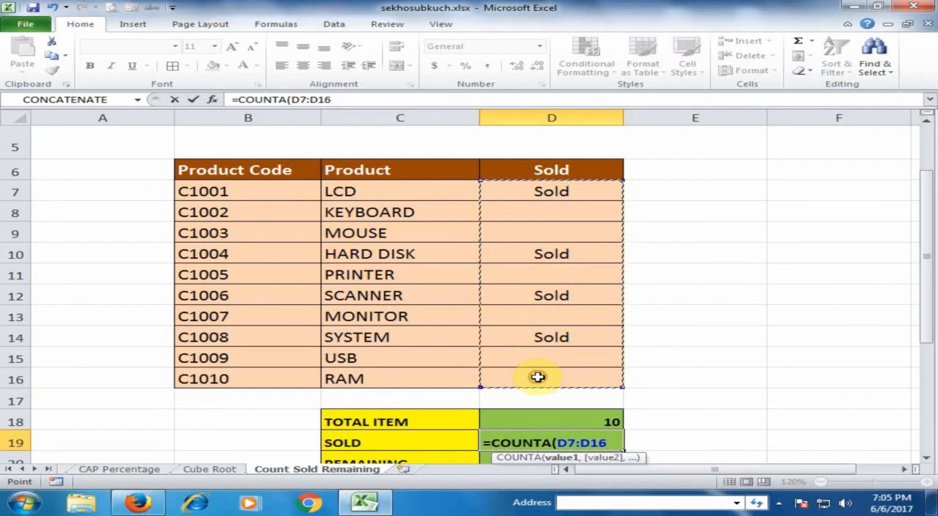
type(")")
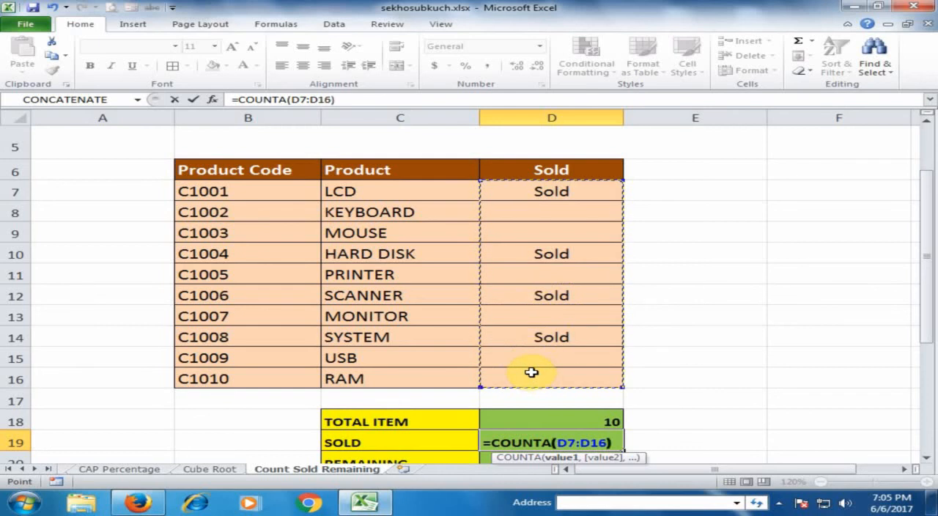
key("Return")
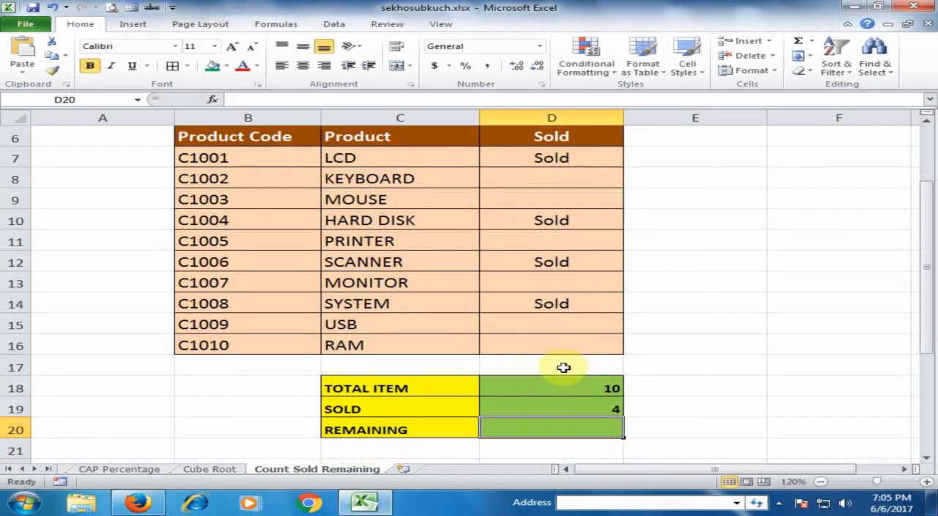
left_click(583, 410)
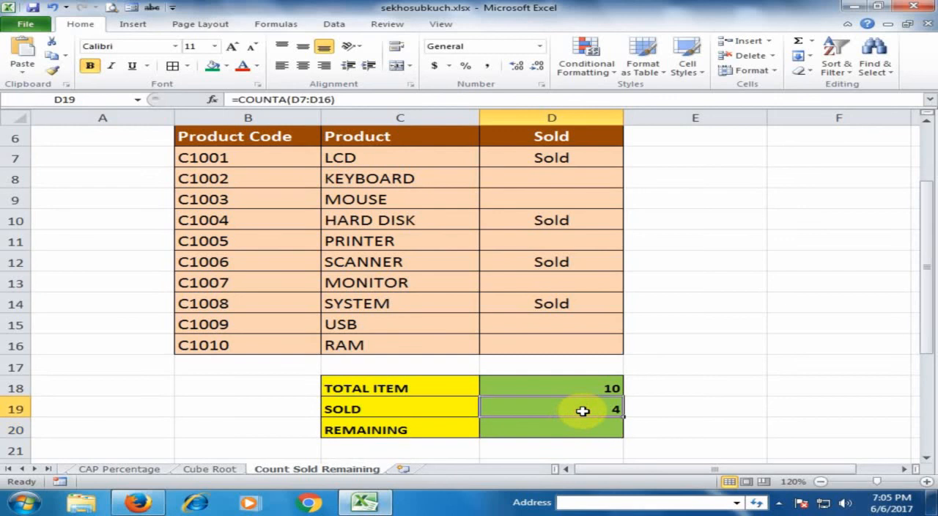
Calculate the remaining items in the REMAINING cell D20 by subtracting sold from total with =D18-D19
left_click(424, 431)
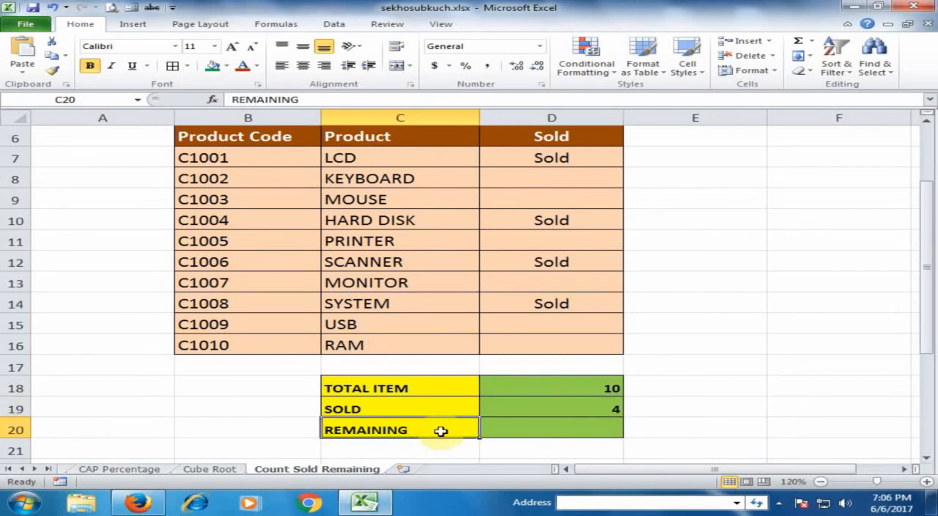
left_click(525, 432)
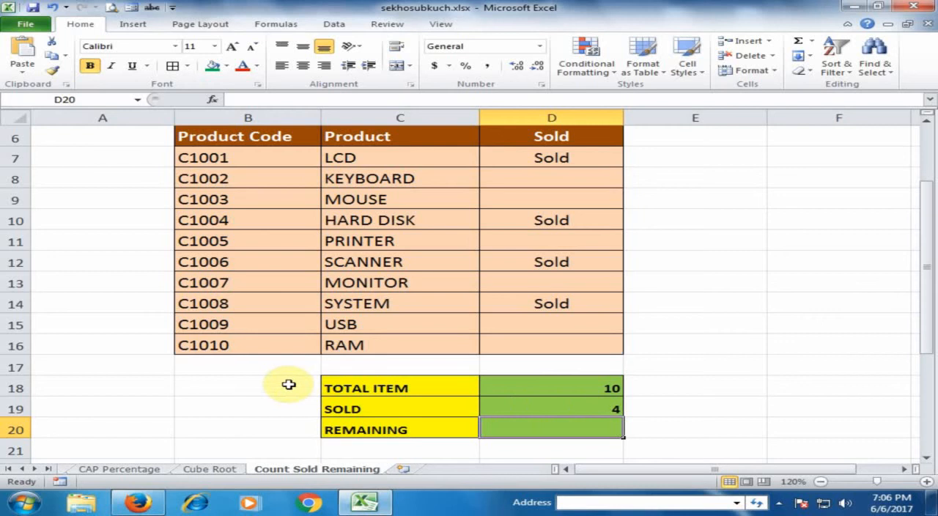
type("=")
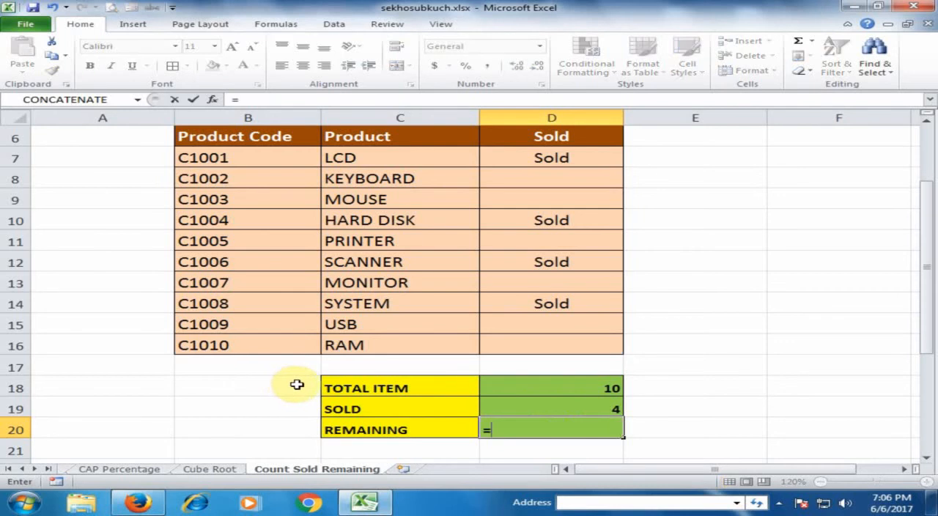
left_click(559, 388)
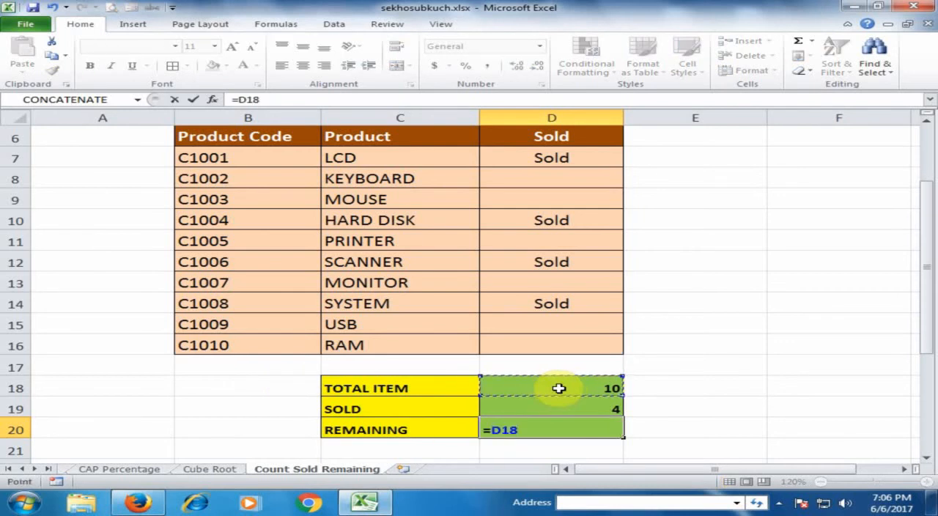
type("-")
left_click(557, 409)
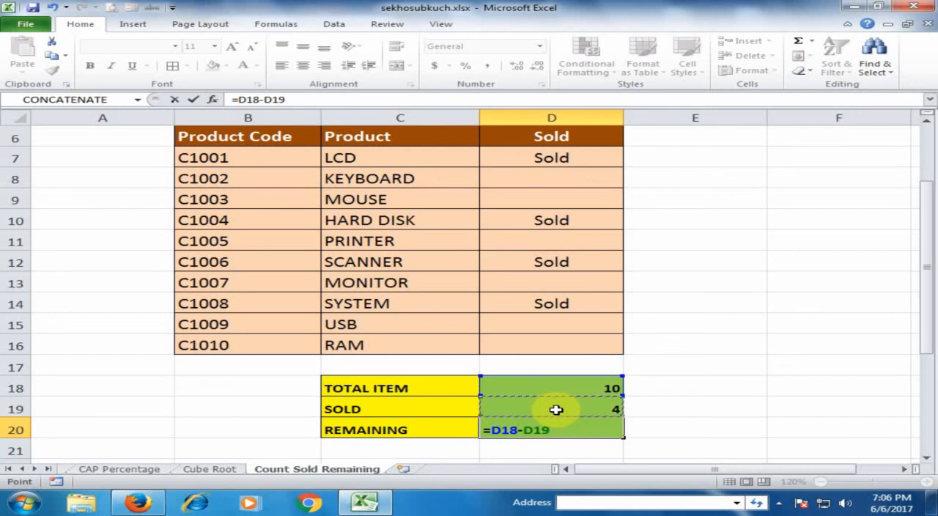
key("Return")
left_click(587, 431)
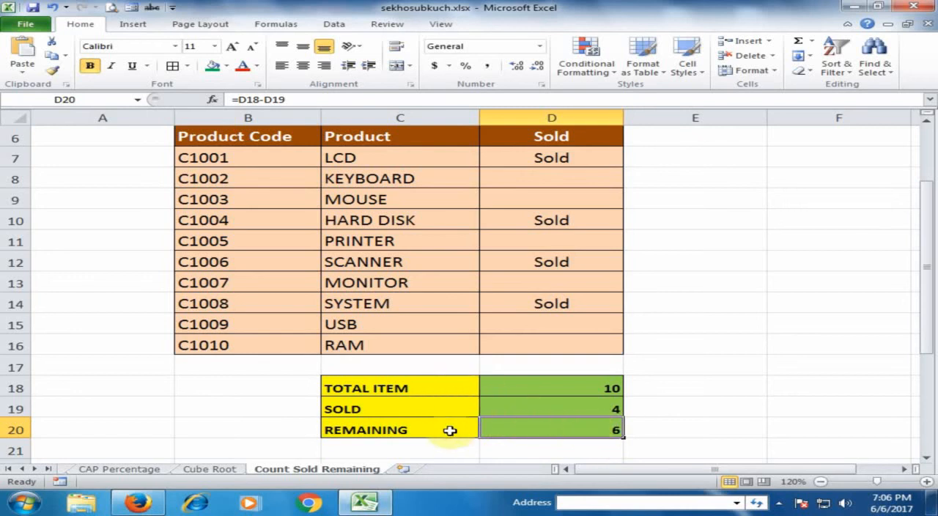
Calculate the remaining items directly in cell D21, below the REMAINING row, with the single formula =COUNTA(C7:C16)-COUNTA(D7:D16)
left_click(540, 451)
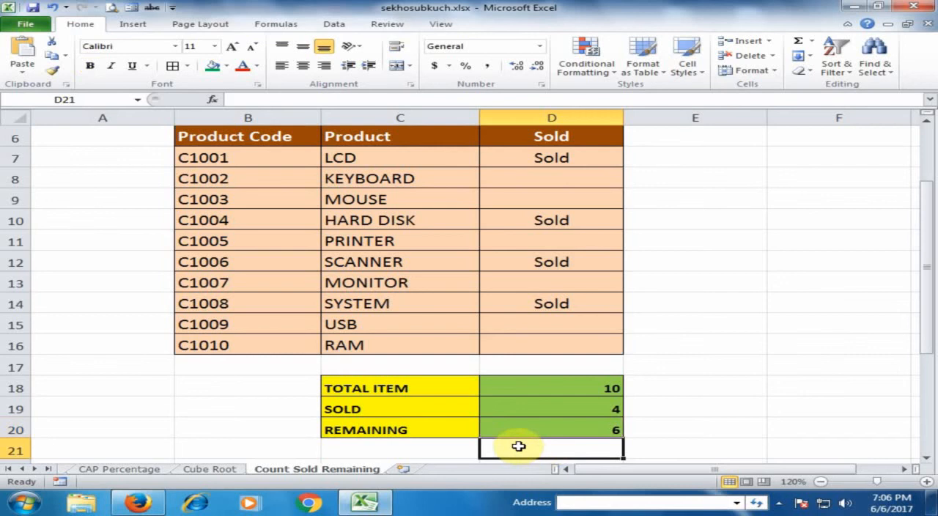
type("=")
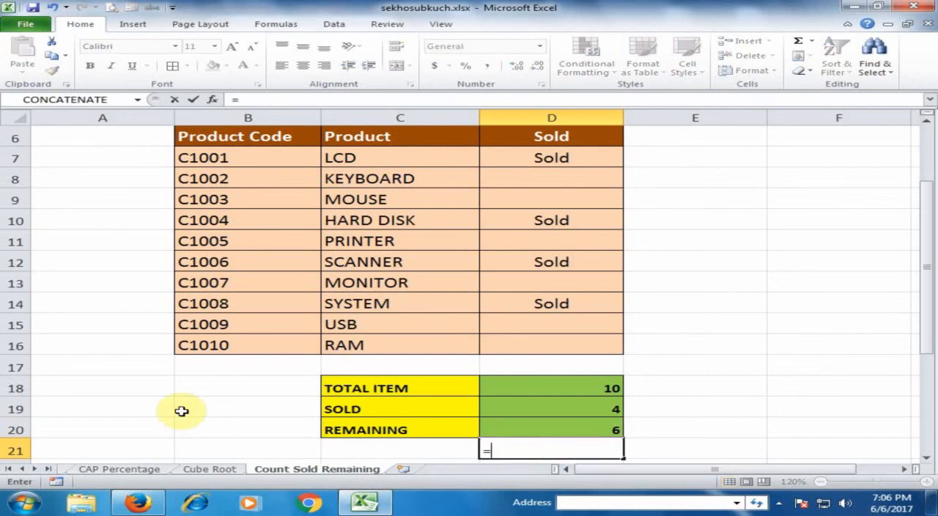
type("COU")
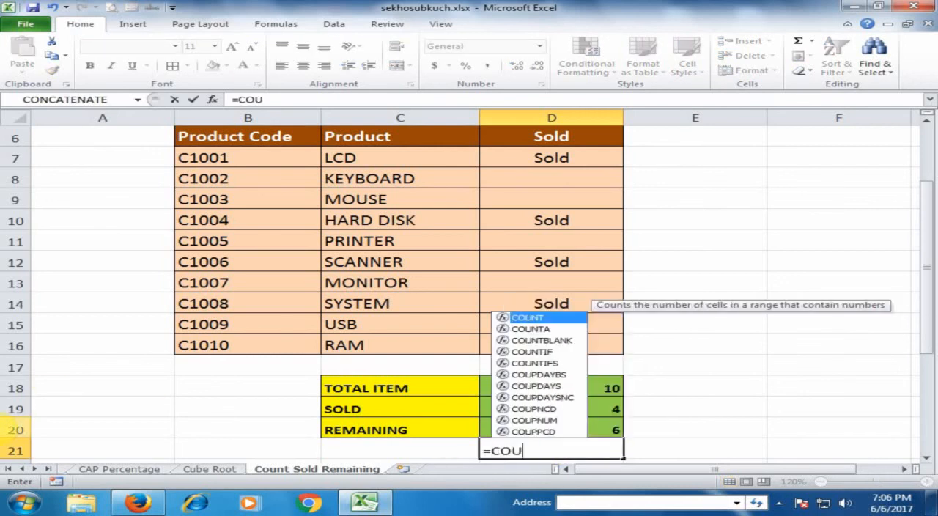
type("NTA(")
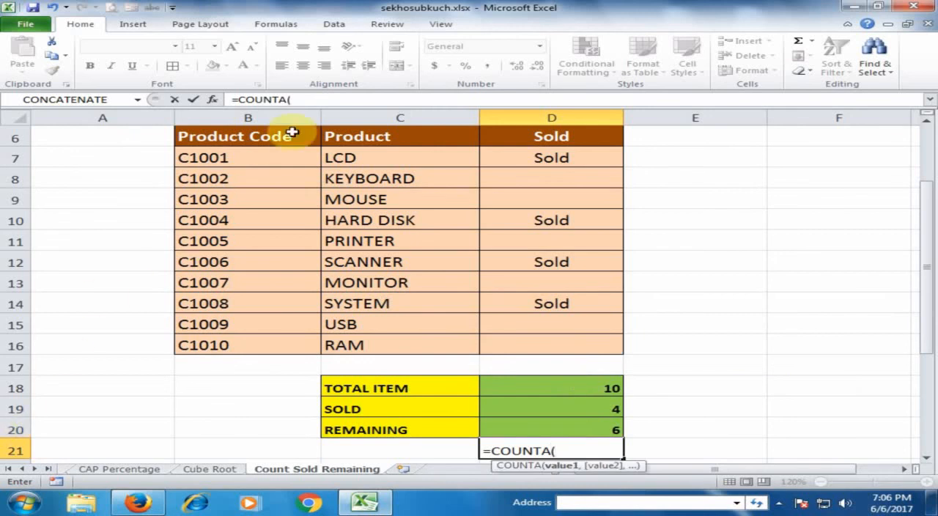
left_click_drag(406, 156, 396, 341)
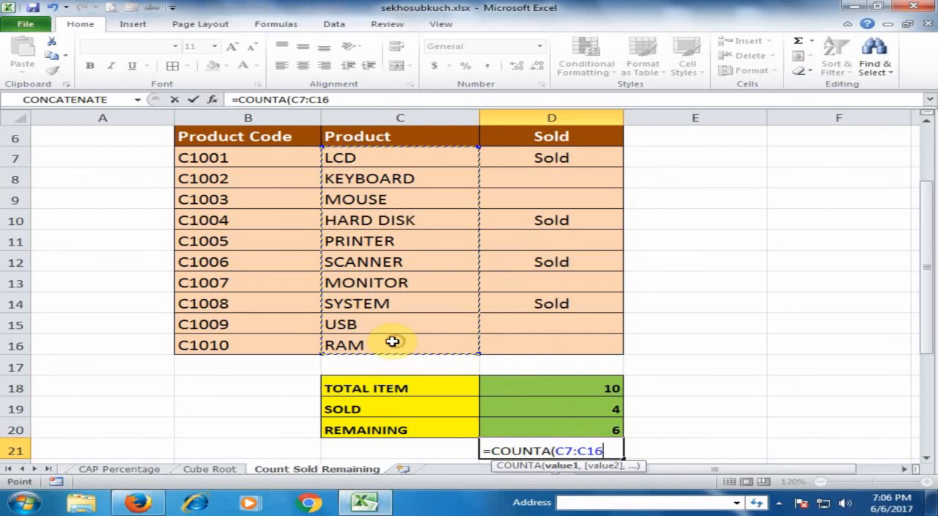
type(")")
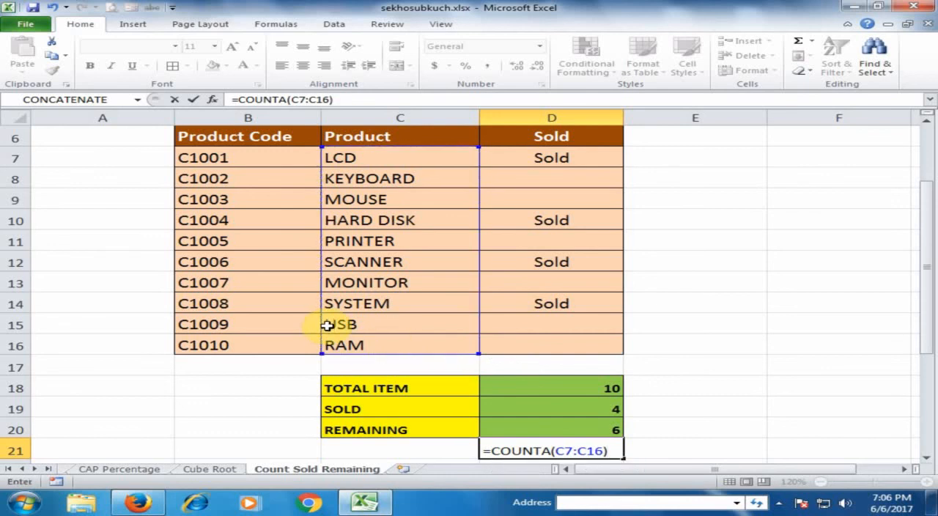
type("-")
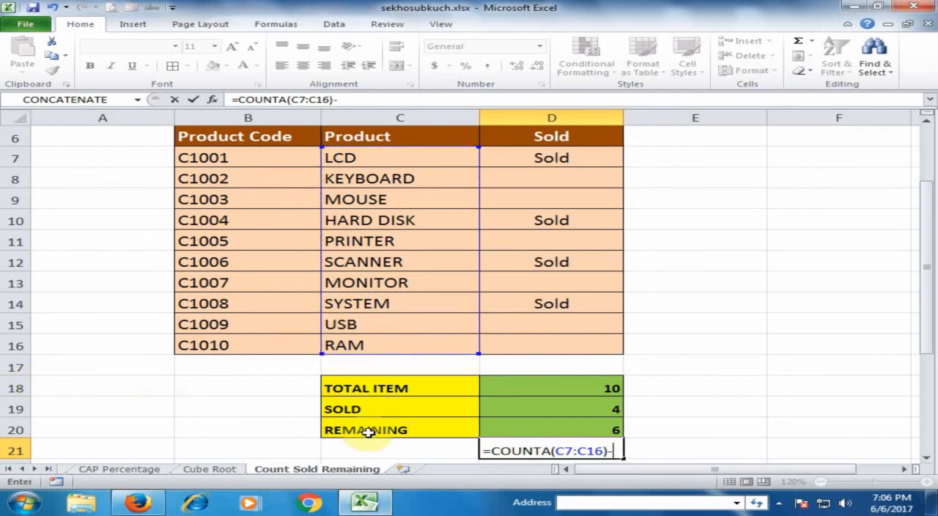
type("COUNTA")
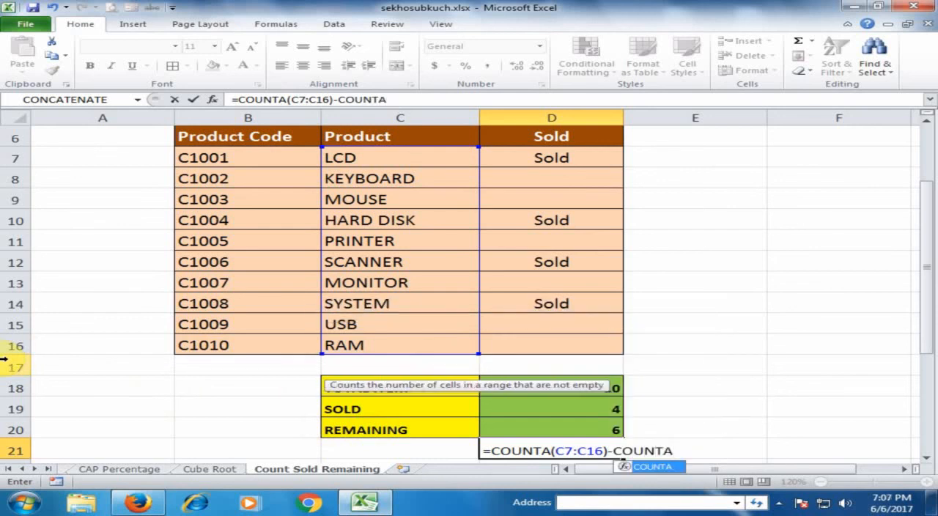
type("(")
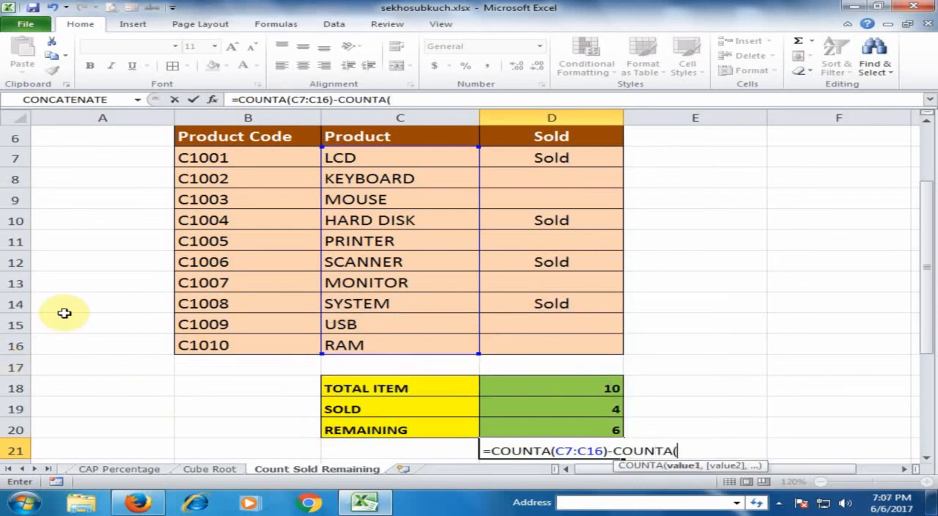
left_click(526, 156)
left_click_drag(526, 156, 540, 336)
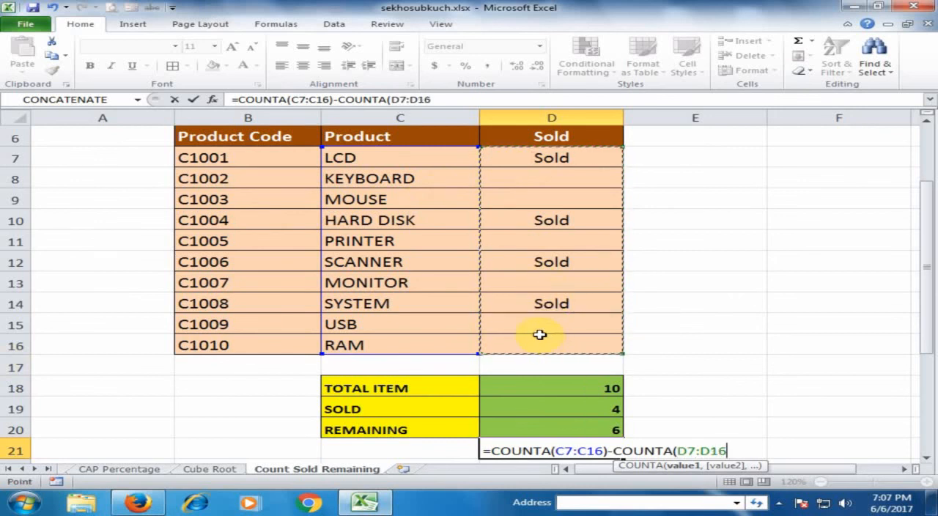
type(")")
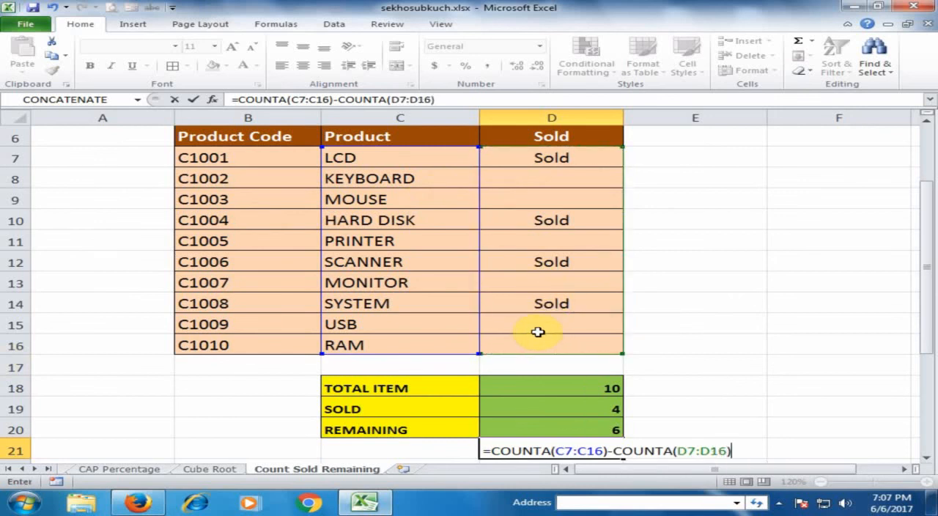
key("Return")
left_click(534, 433)
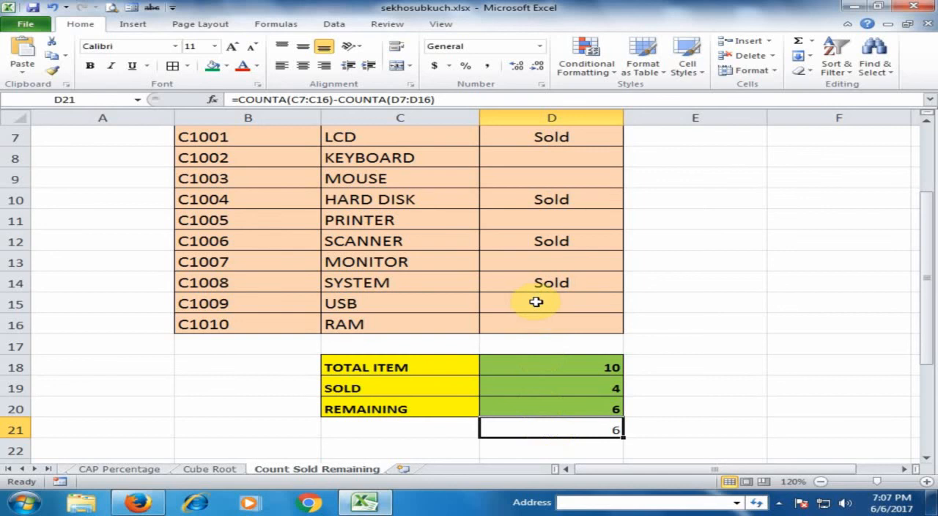
scroll(692, 304, "up", 2)
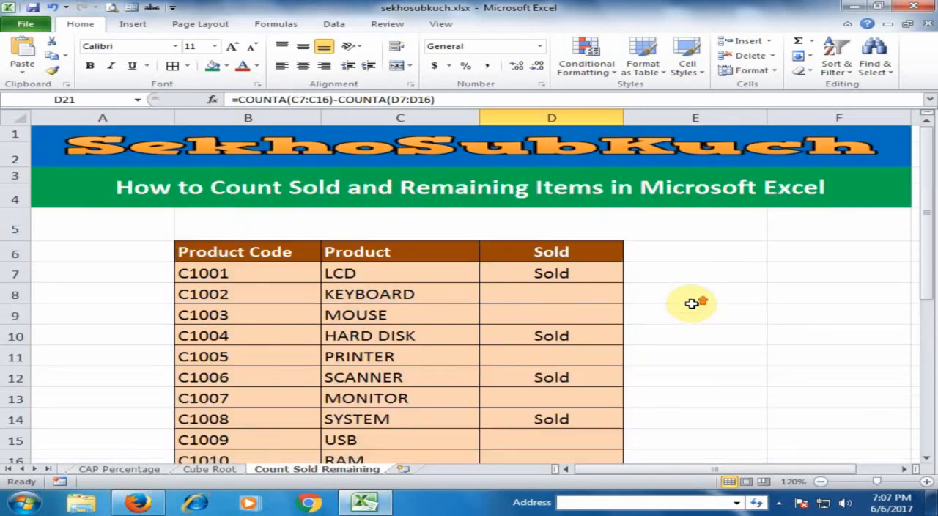